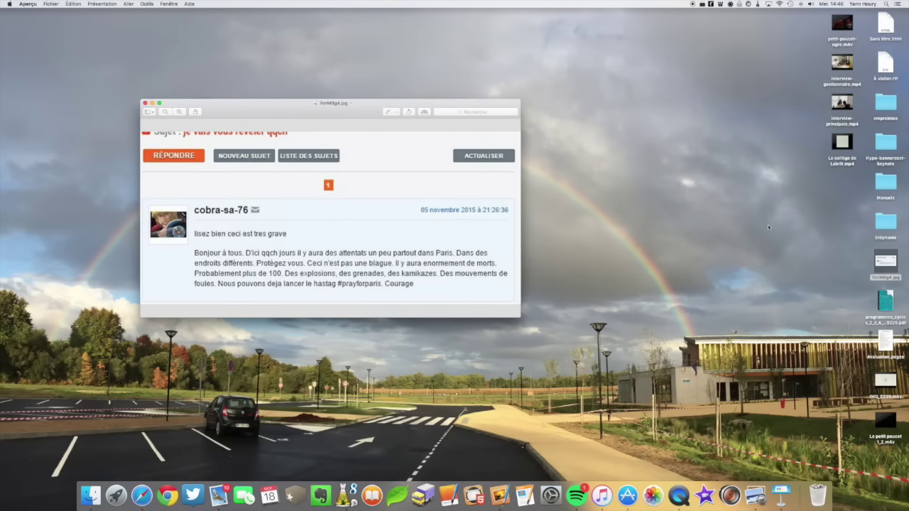
Drag the 7cnMllg4.jpg forum screenshot onto the Pixelmator Dock icon to open it there.
left_click_drag(886, 261, 495, 428)
left_click_drag(495, 428, 500, 490)
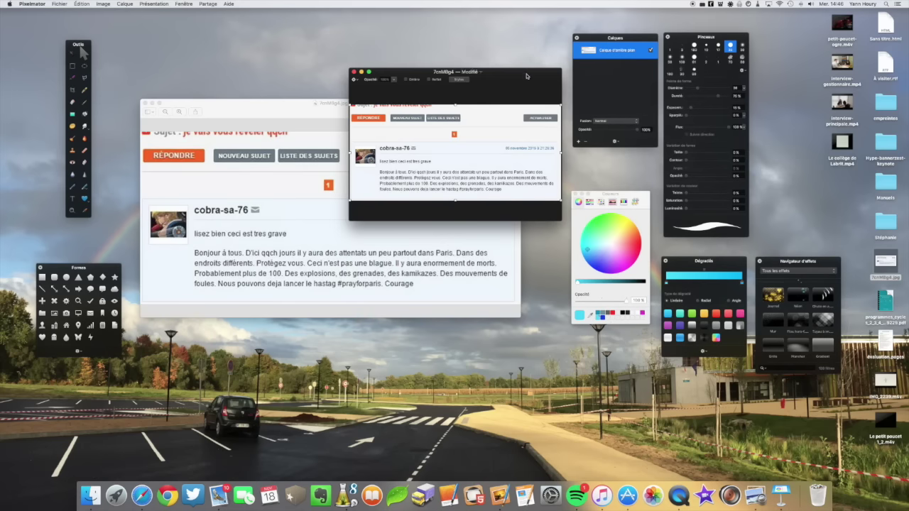
Enlarge the Pixelmator image window, choose the Clone Stamp tool, and zoom in on the post text.
left_click_drag(526, 76, 409, 135)
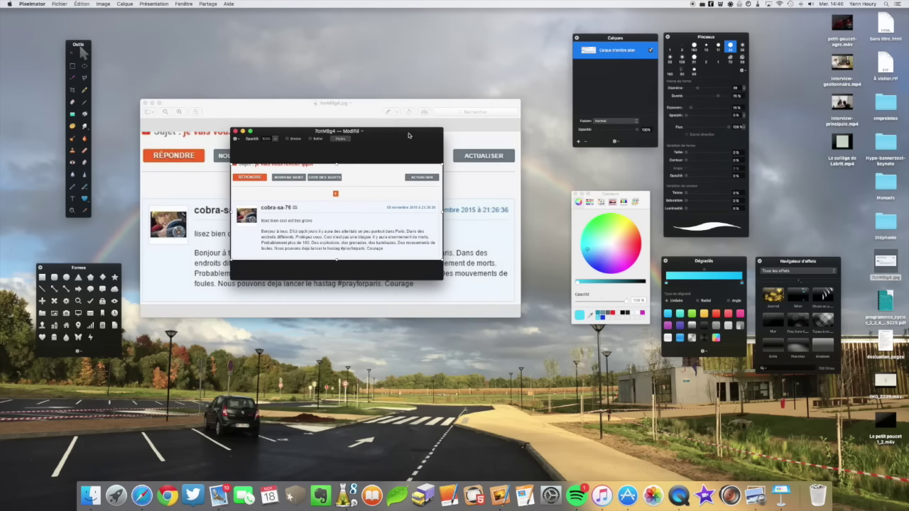
left_click(72, 149)
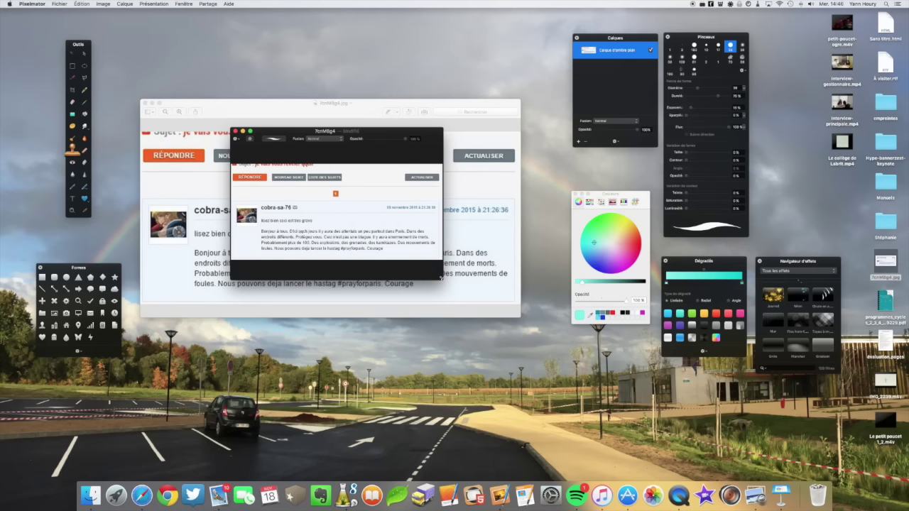
left_click_drag(441, 278, 552, 379)
left_click_drag(510, 139, 481, 123)
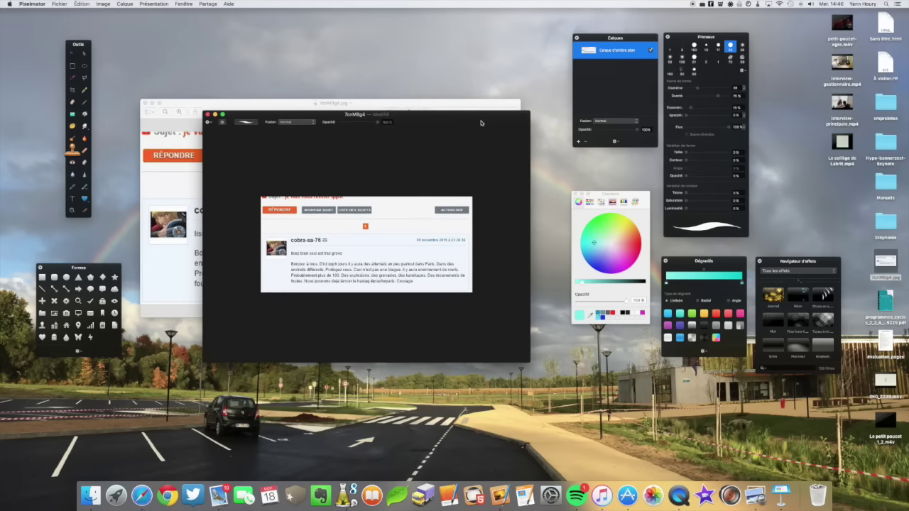
key("super+0")
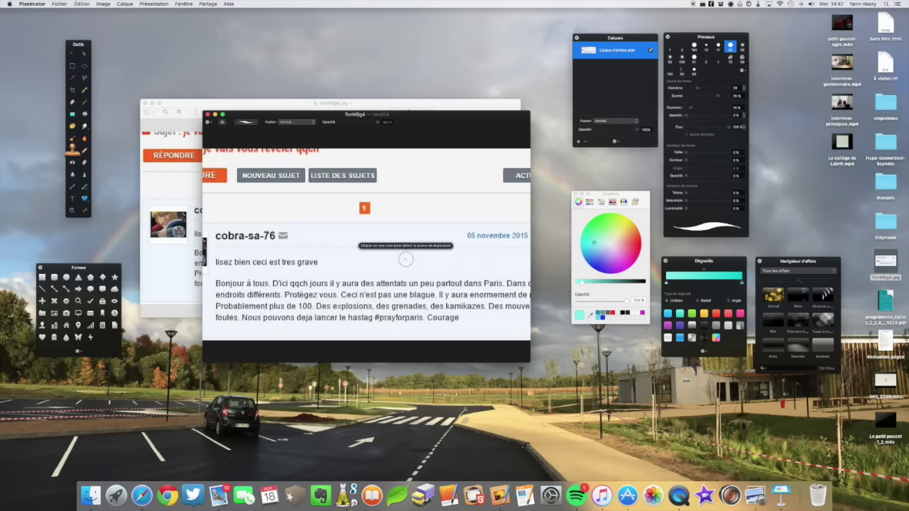
left_click(406, 259, "alt")
mouse_move(282, 257)
left_mouse_down()
mouse_move(308, 258)
mouse_move(224, 261)
mouse_move(225, 277)
mouse_move(391, 276)
left_mouse_up()
key("alt")
left_click(246, 265, "alt")
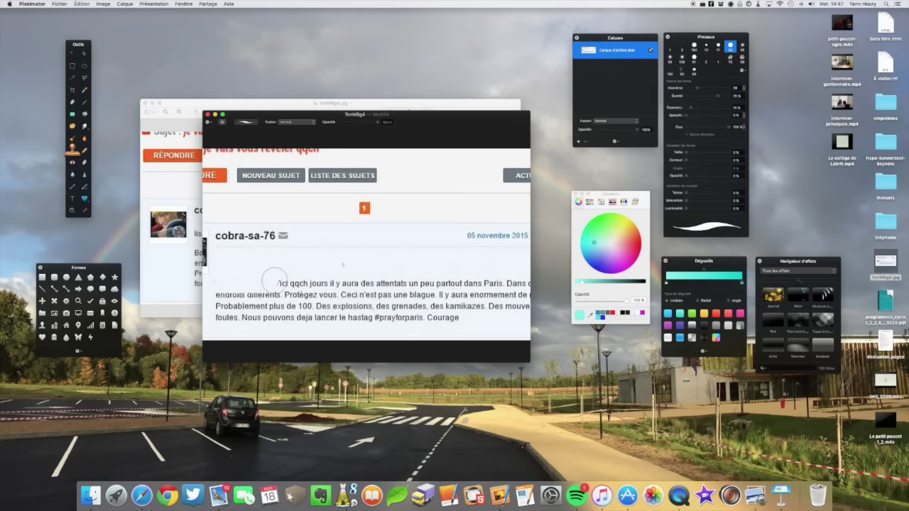
left_click_drag(392, 276, 517, 279)
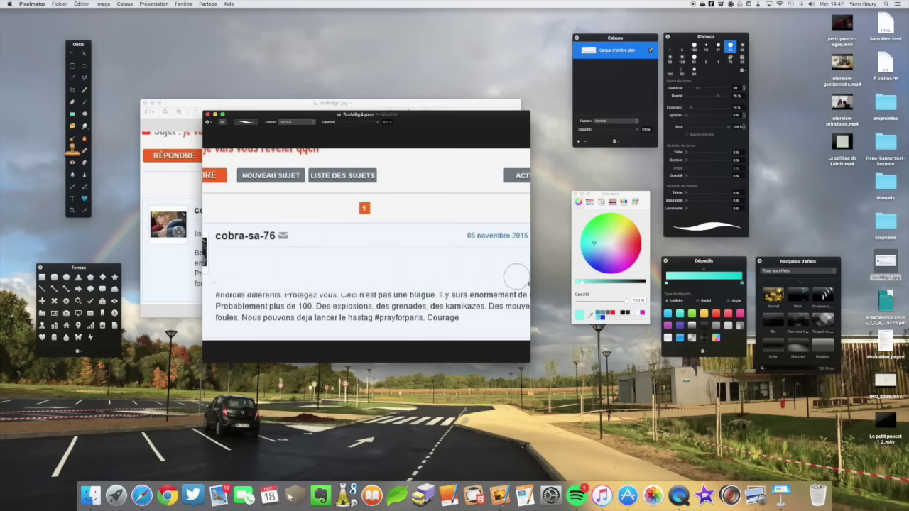
key("super+0")
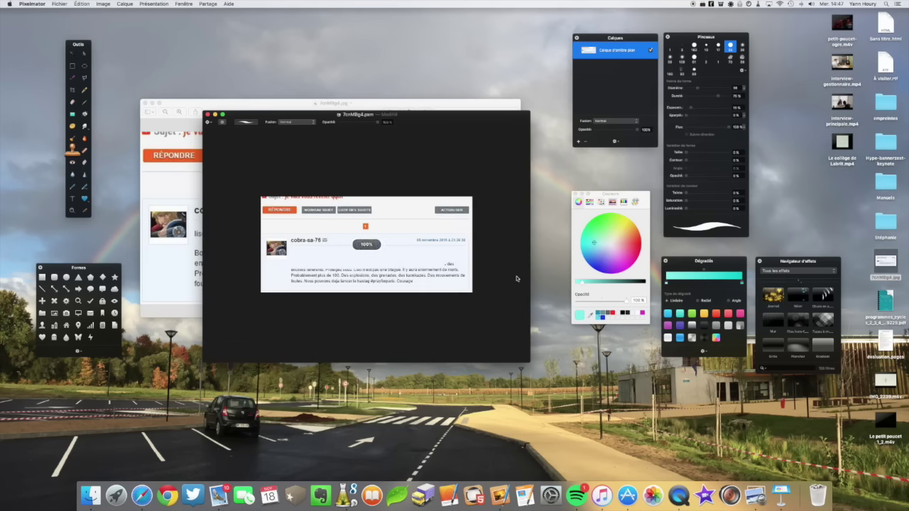
key("super+z")
key("super+z")
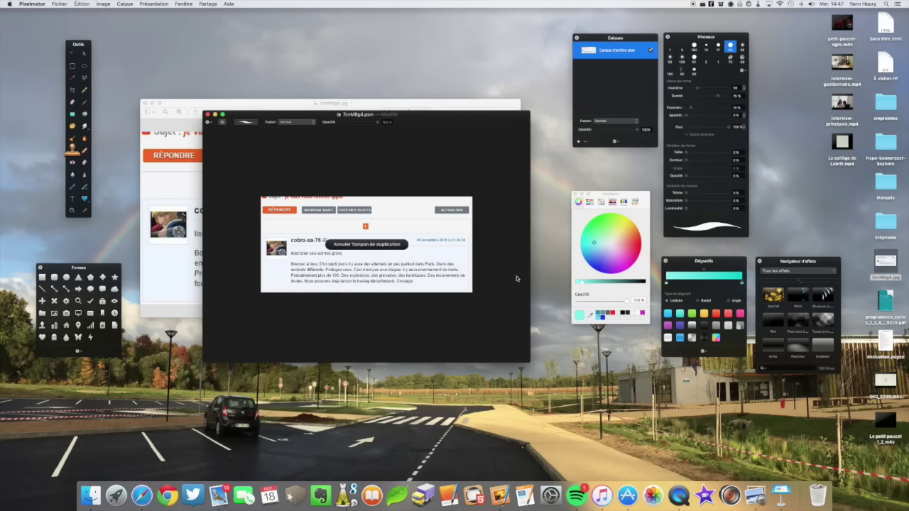
Draw a rectangle over the message text and set its stroke to none.
left_click(42, 277)
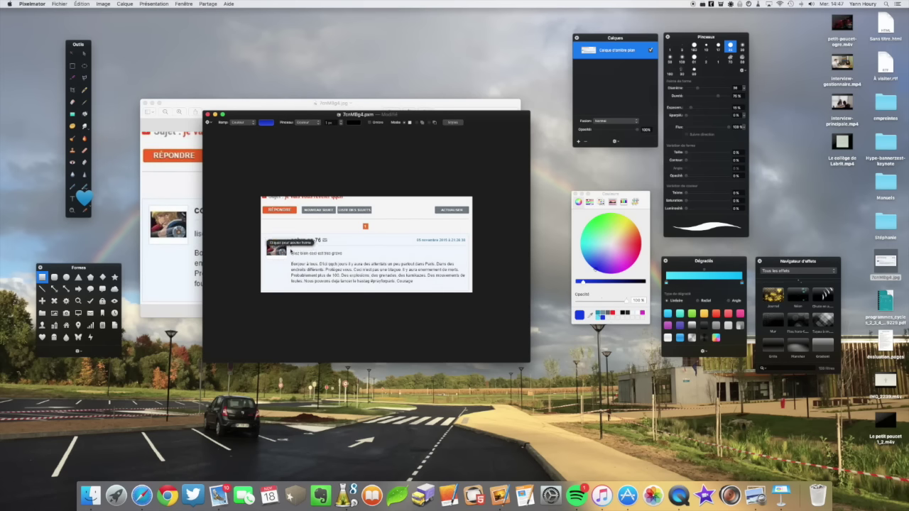
left_click_drag(291, 250, 466, 285)
key("v")
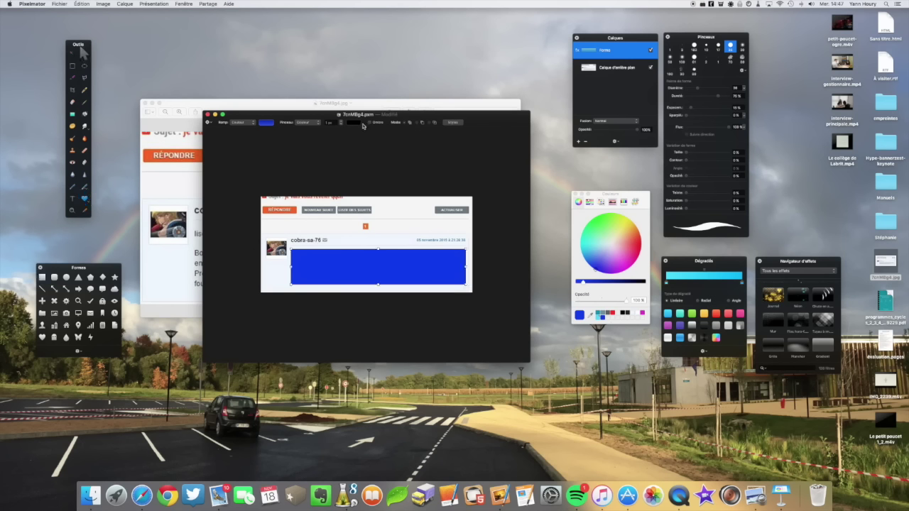
left_click(318, 123)
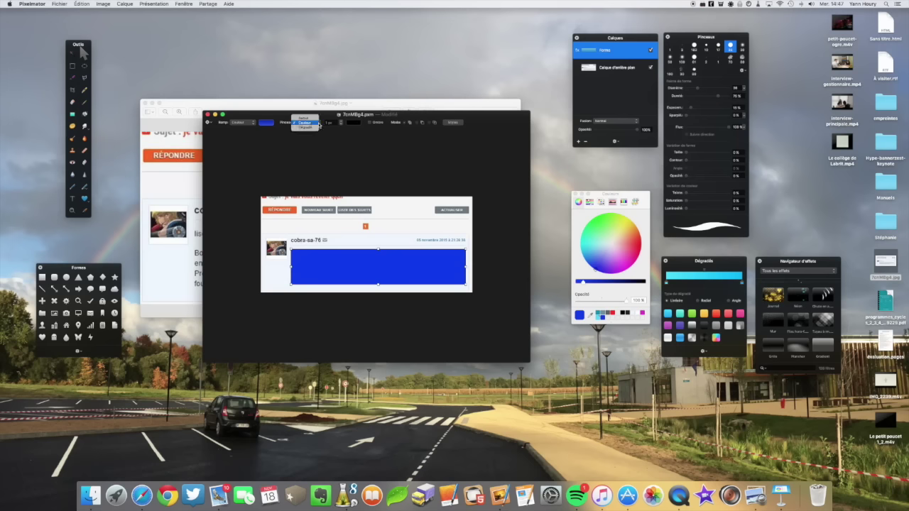
left_click(309, 119)
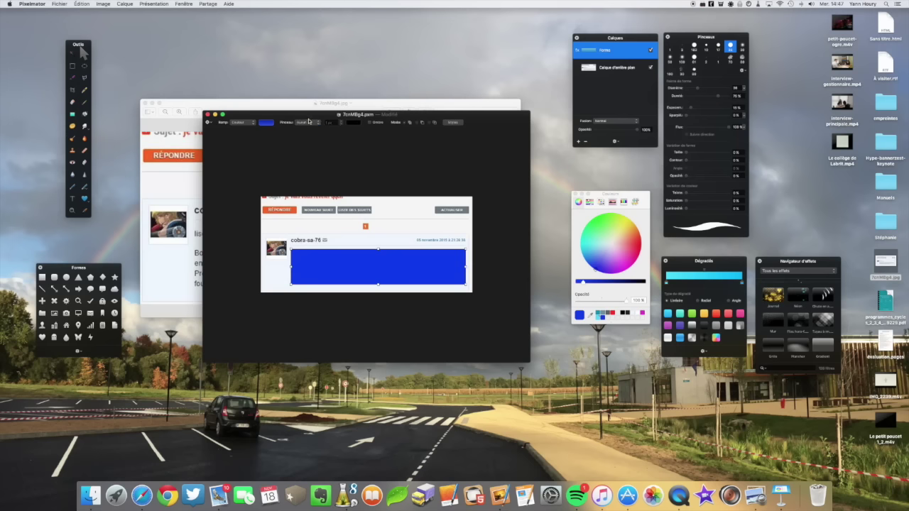
Fill the rectangle with the post's pale background colour sampled by eyedropper.
left_click(267, 278)
left_click(327, 263)
left_click_drag(618, 197, 601, 189)
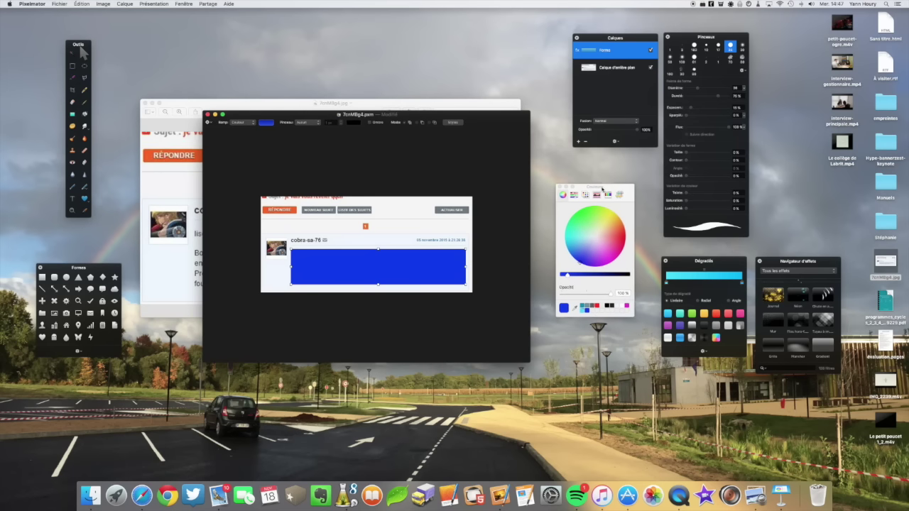
left_click(575, 307)
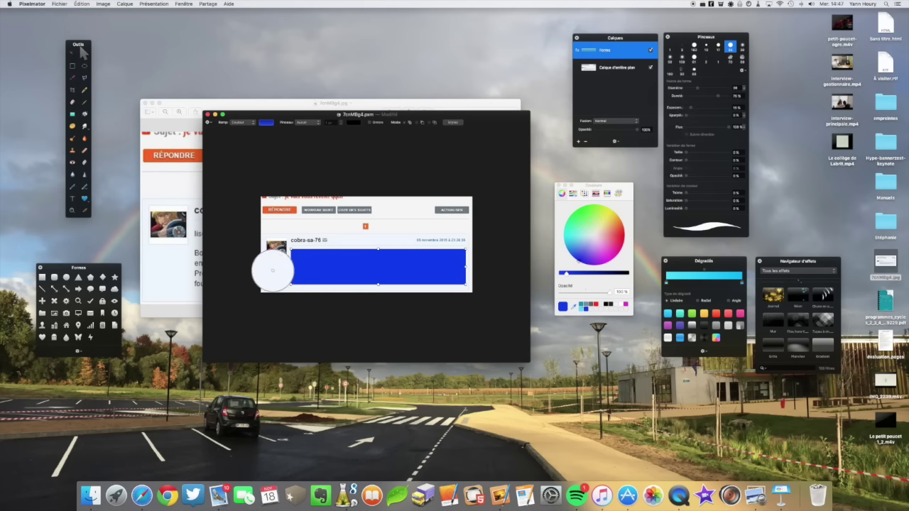
left_click(273, 271)
left_click(270, 284)
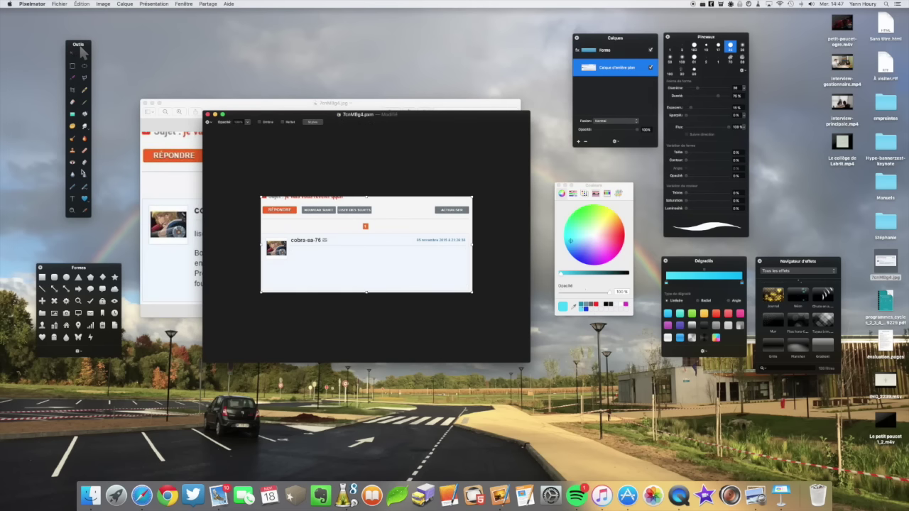
left_click(73, 197)
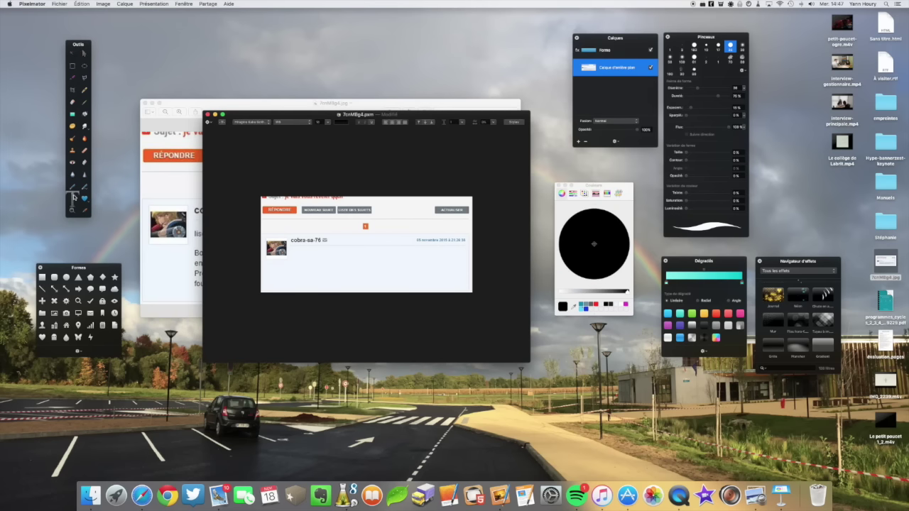
Add a text layer above the rectangle saying the named monsieur 'aime le fromage !'.
left_click(298, 266)
left_click_drag(320, 266, 468, 263)
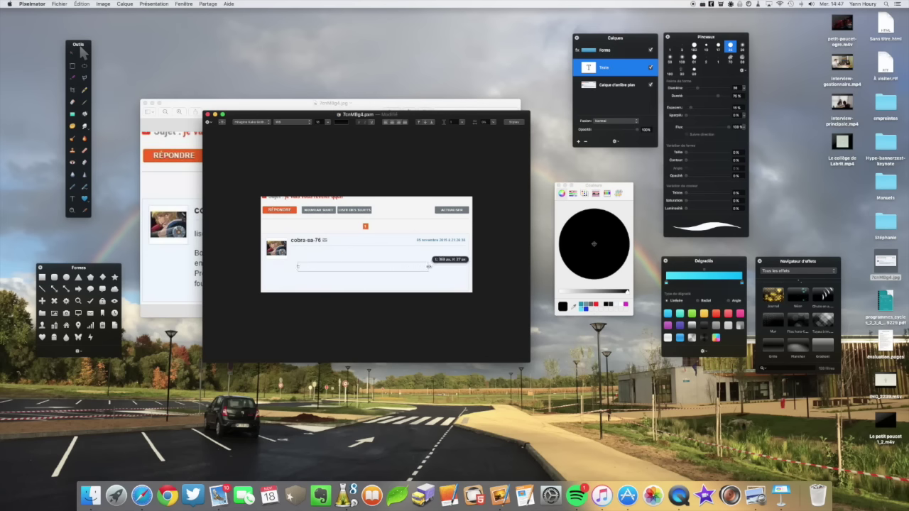
left_click(390, 268)
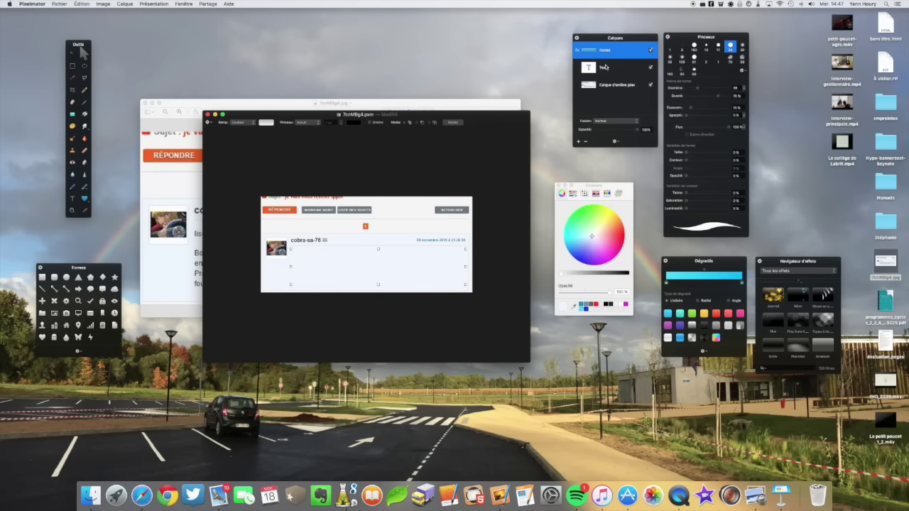
left_click_drag(595, 69, 595, 47)
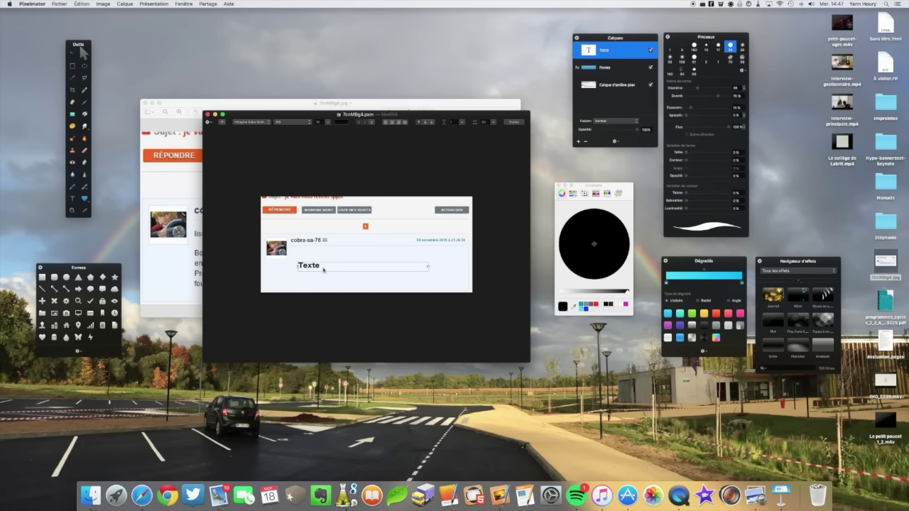
double_click(322, 265)
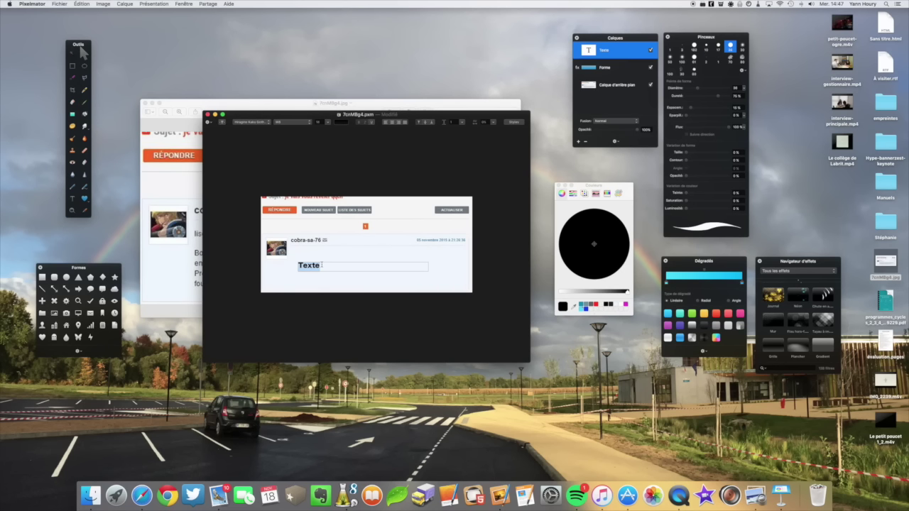
type("Monsieur")
type(" Houry a")
type("ime le fromage !")
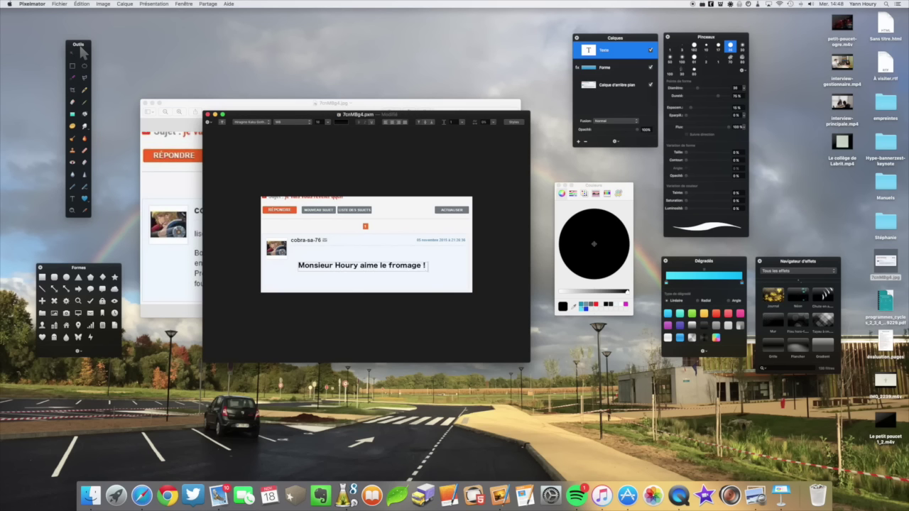
key("ctrl+super+space")
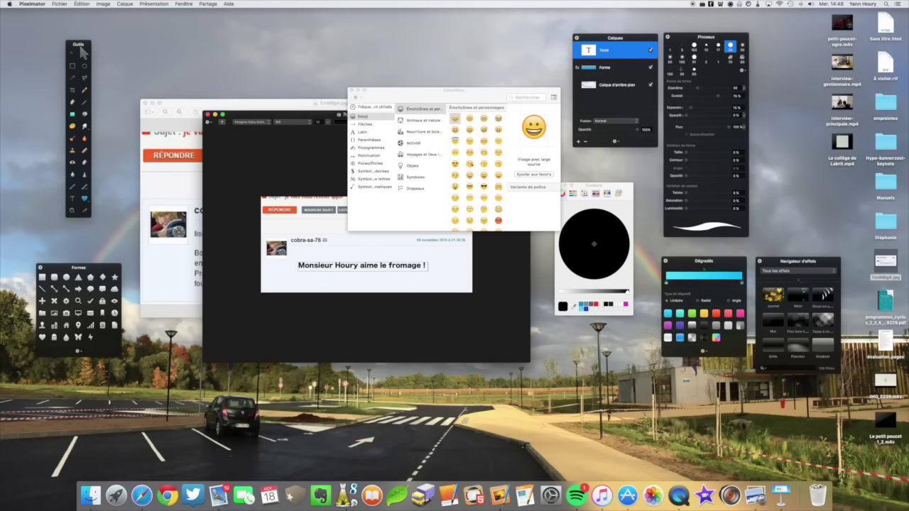
Insert a grinning emoji at the end of the cheese sentence.
left_click_drag(418, 93, 364, 42)
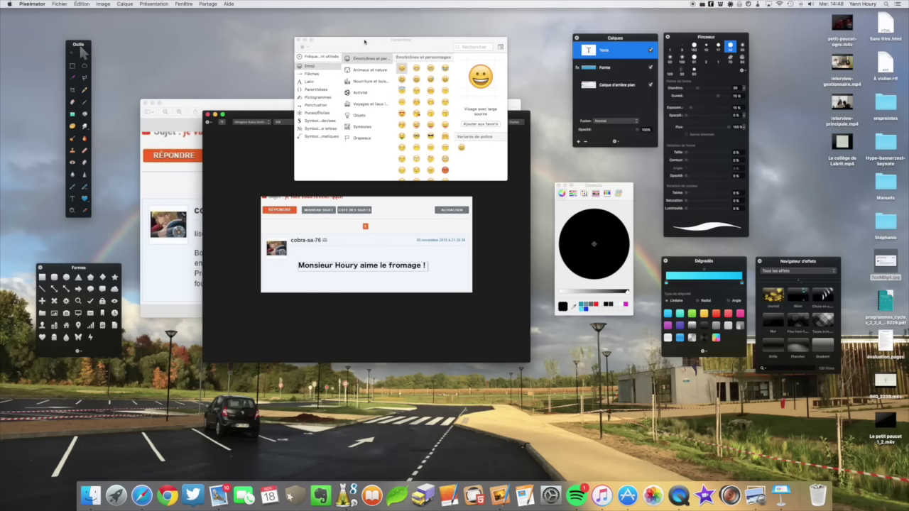
double_click(402, 68)
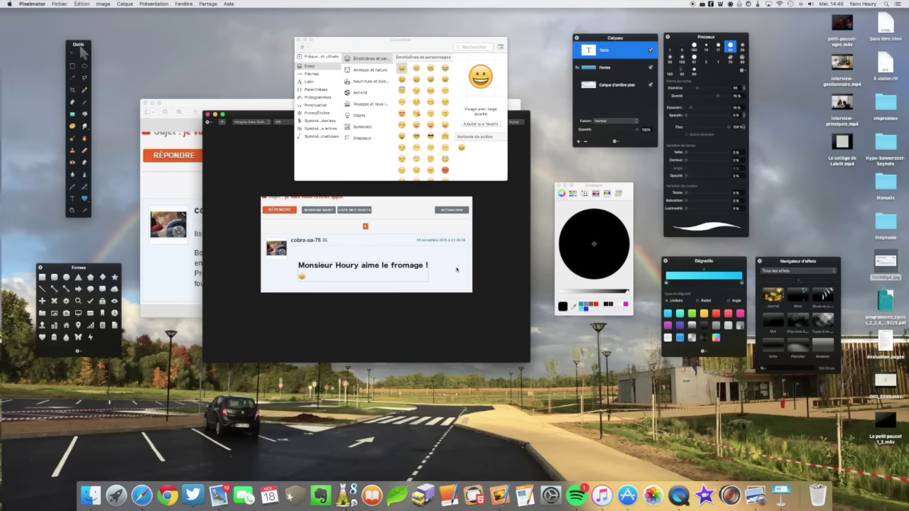
key("super+a")
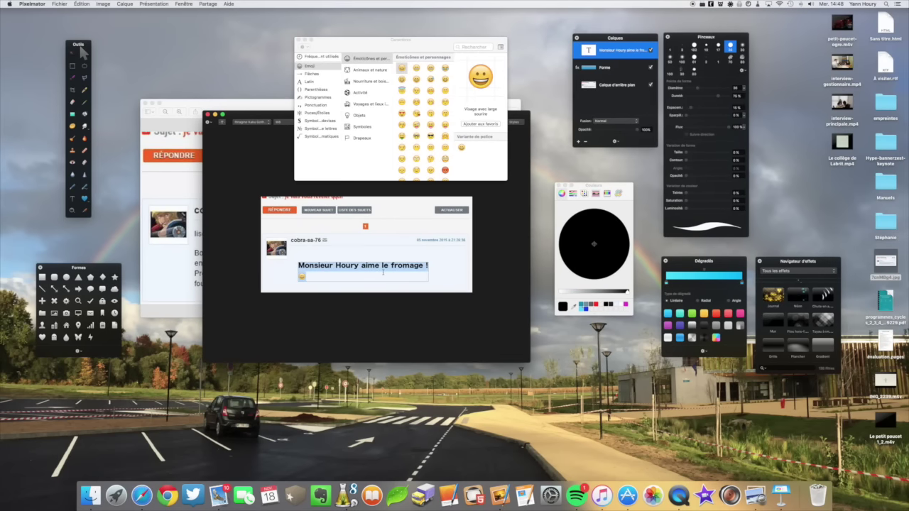
left_click(304, 44)
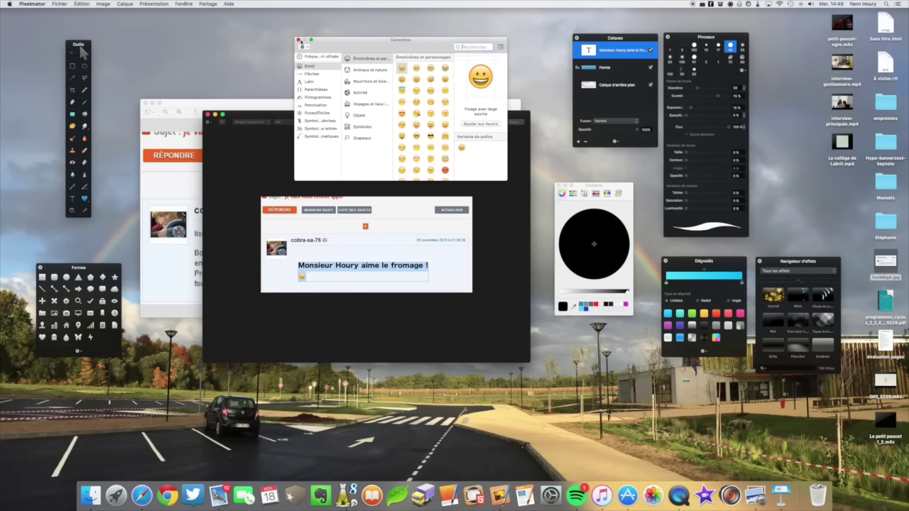
left_click(299, 40)
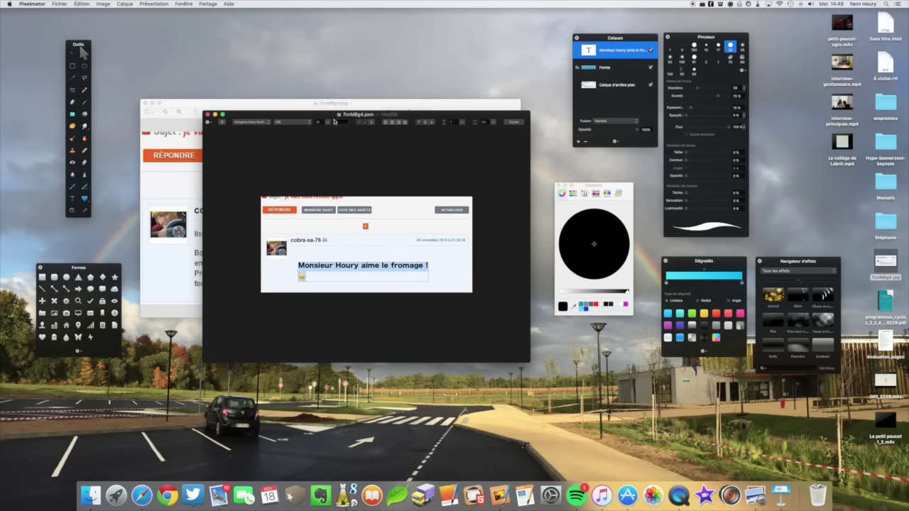
Shrink the message font size so the smiley fits, then make the image window smaller.
left_click(328, 123)
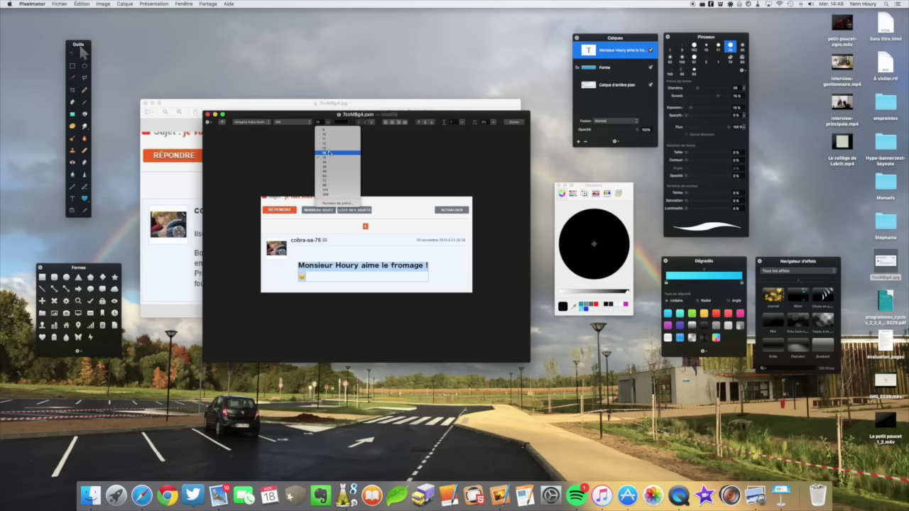
left_click(329, 152)
left_click(444, 254)
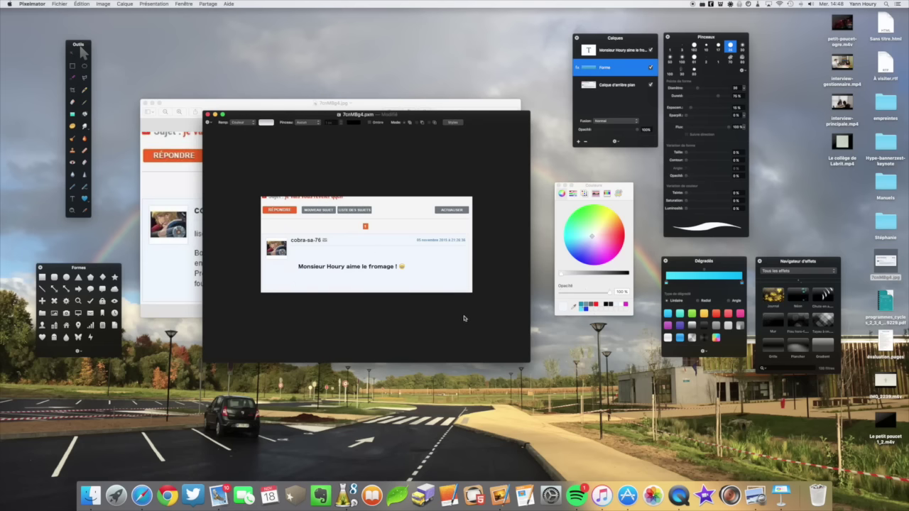
left_click(395, 212)
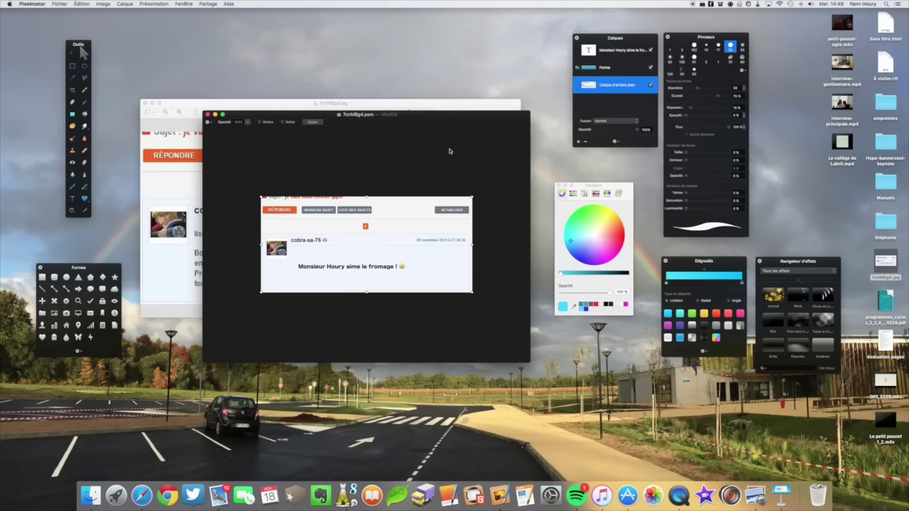
left_click_drag(531, 362, 463, 282)
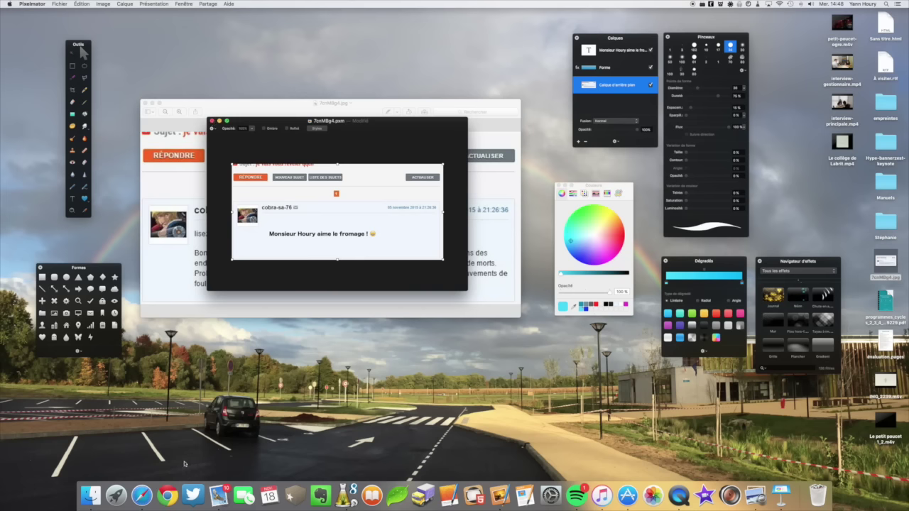
left_click(142, 493)
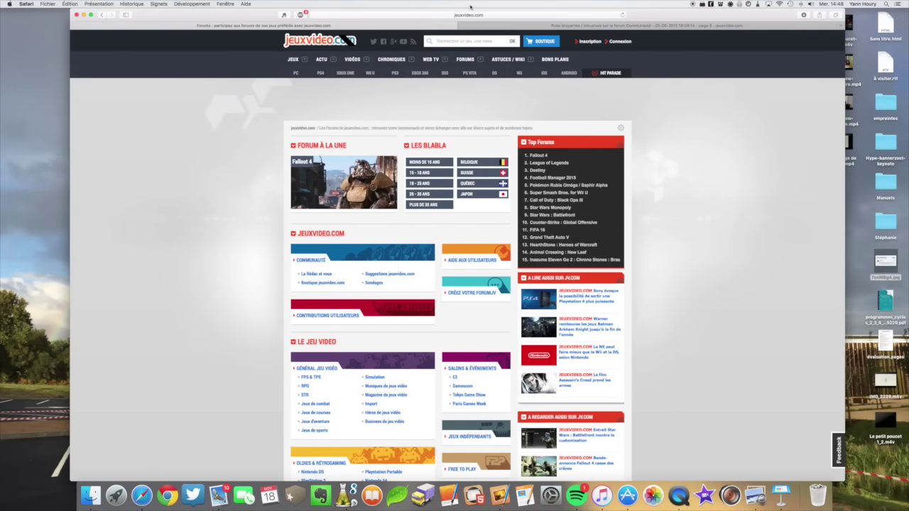
Show page 8 of the jeuxvideo.com forum thread in Safari.
left_click_drag(674, 14, 661, 14)
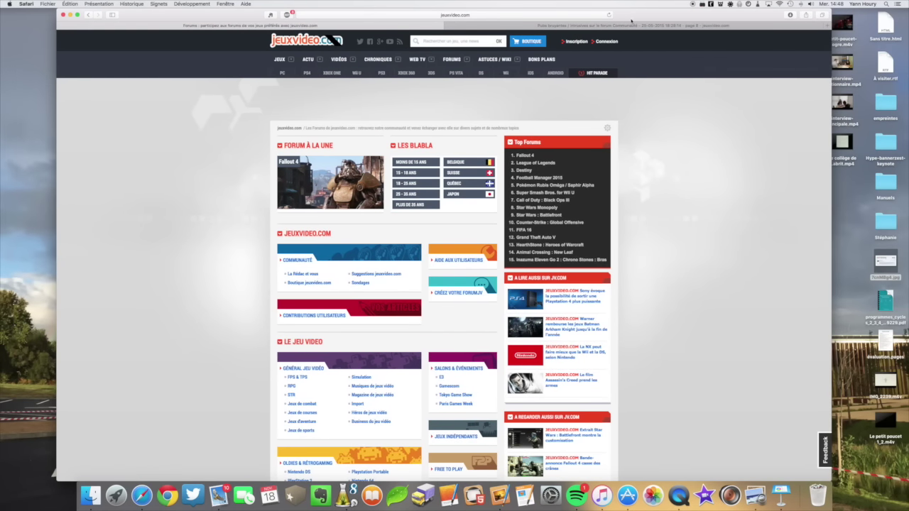
left_click(626, 25)
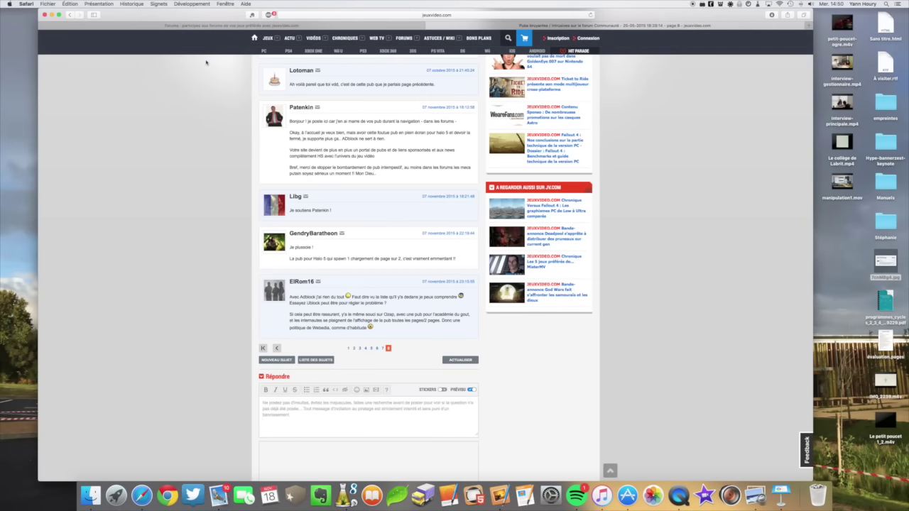
Open Safari's Web Inspector from the Développement menu and scroll to the last post's element.
left_click(190, 3)
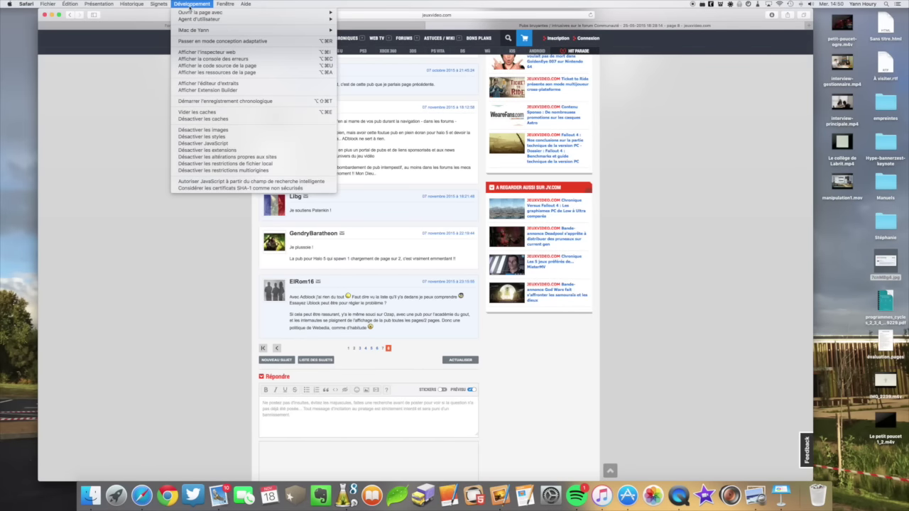
left_click(206, 53)
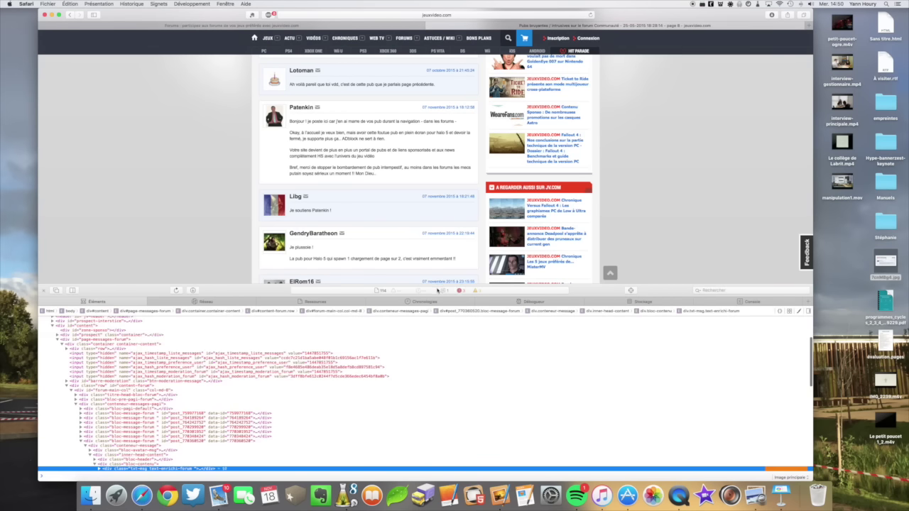
scroll(261, 406, "down", 4)
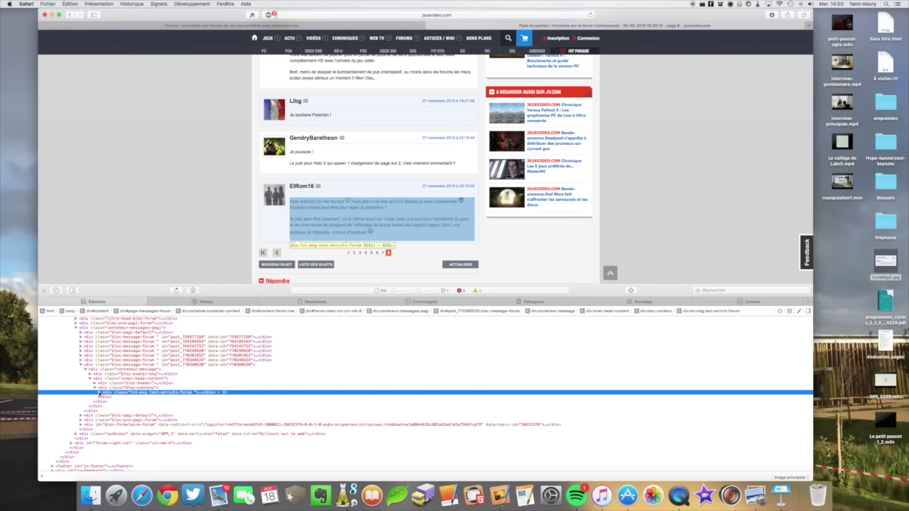
Expand div.txt-msg and both paragraphs of the last post, then edit the 'Avec Adblock' text node.
left_click(99, 393)
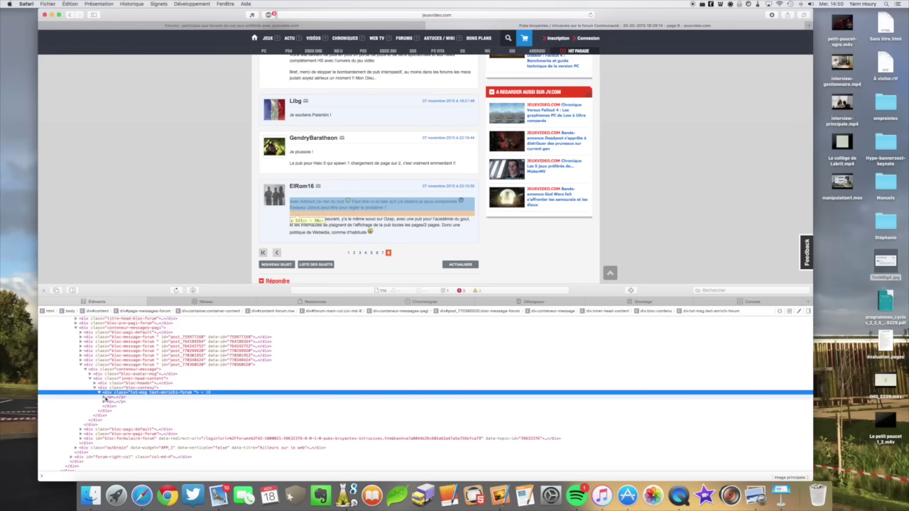
left_click(104, 402)
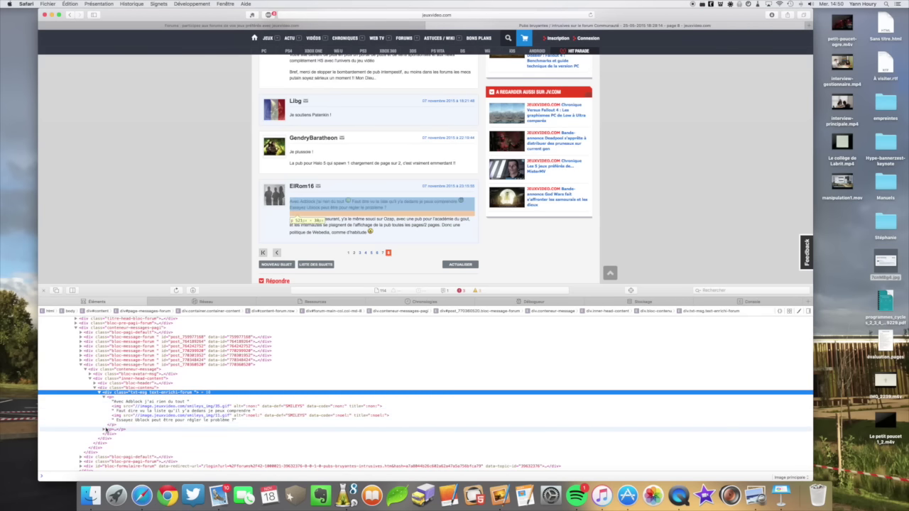
left_click(105, 429)
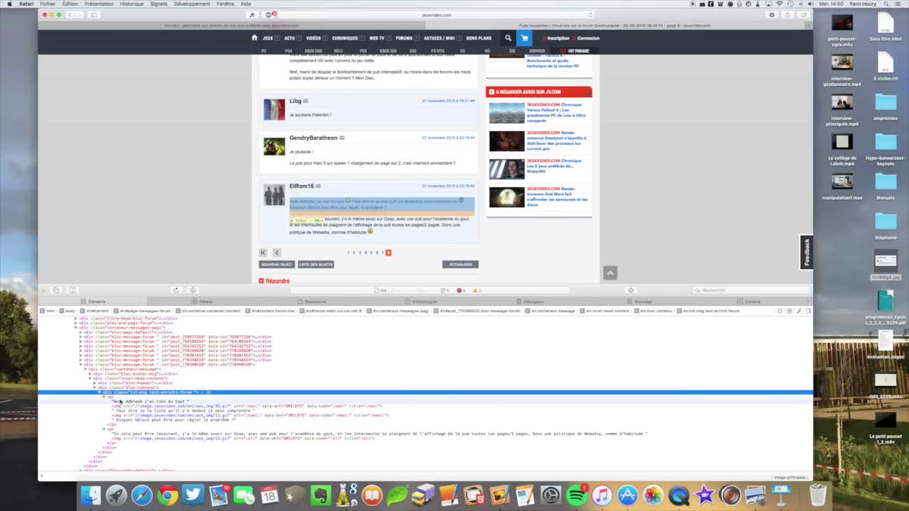
double_click(121, 402)
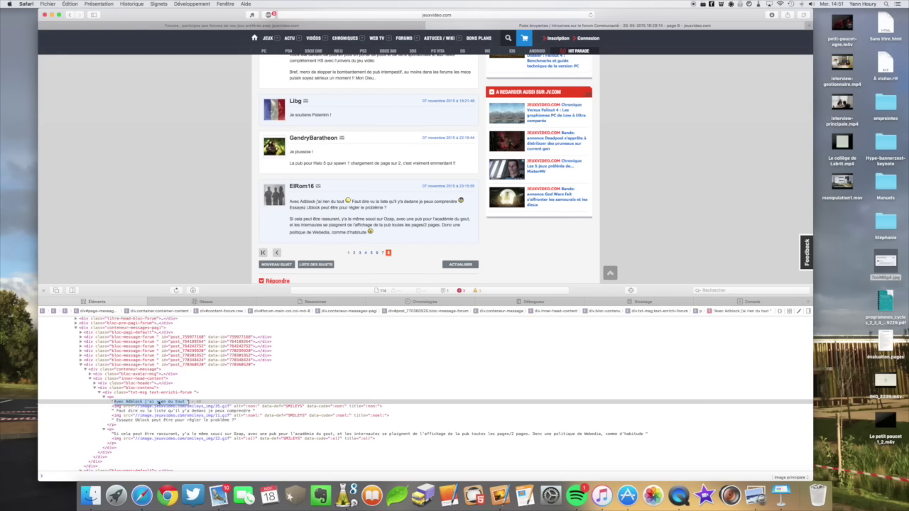
Rewrite the first lines as 'Avec Adblock j'ai tout' and 'Quel malheur !'.
left_click(156, 402)
left_click_drag(146, 403, 186, 402)
type("j'ai tout")
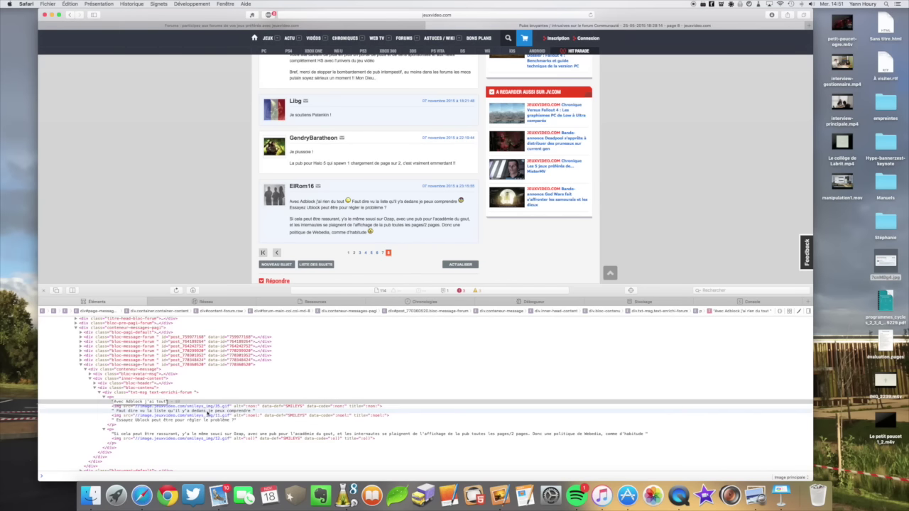
left_click(207, 412)
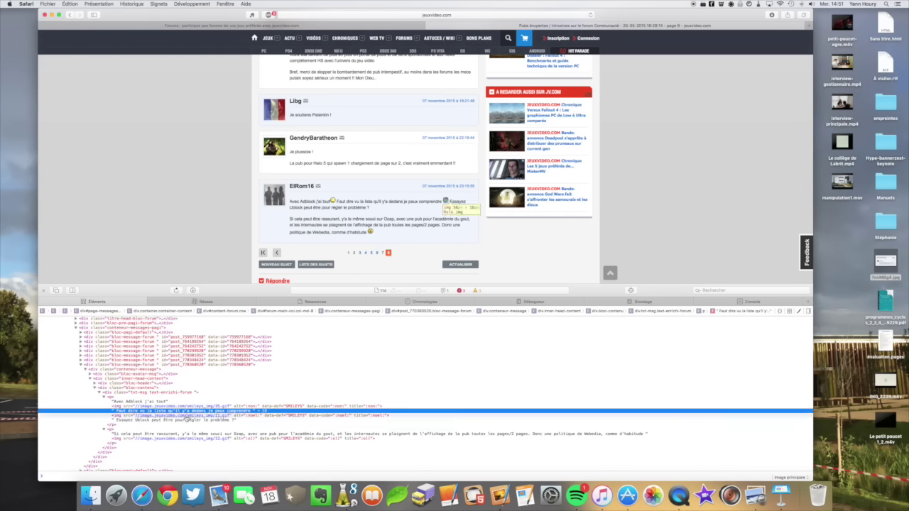
double_click(186, 412)
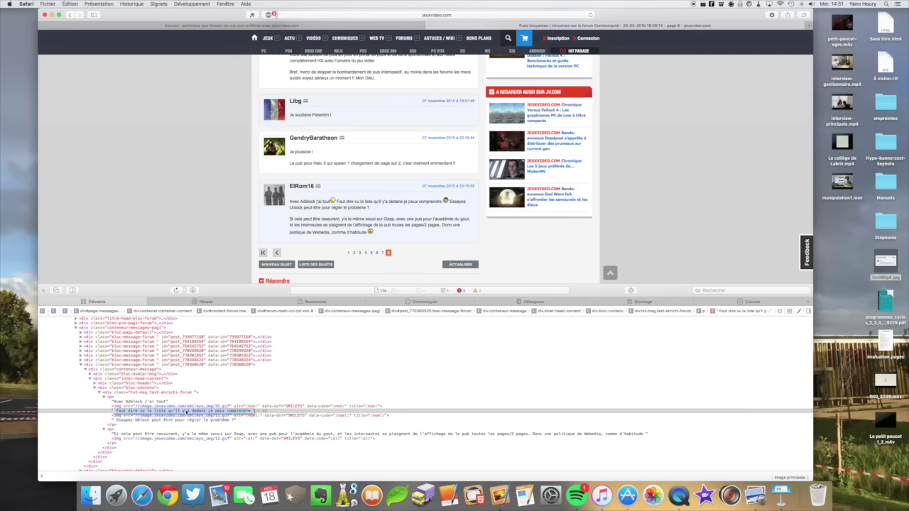
type("Quel malheur !")
key("Return")
Change the Ublock line to 'N'essayez pas Ublock', deleting the rest of the sentence.
left_click(183, 421)
double_click(182, 420)
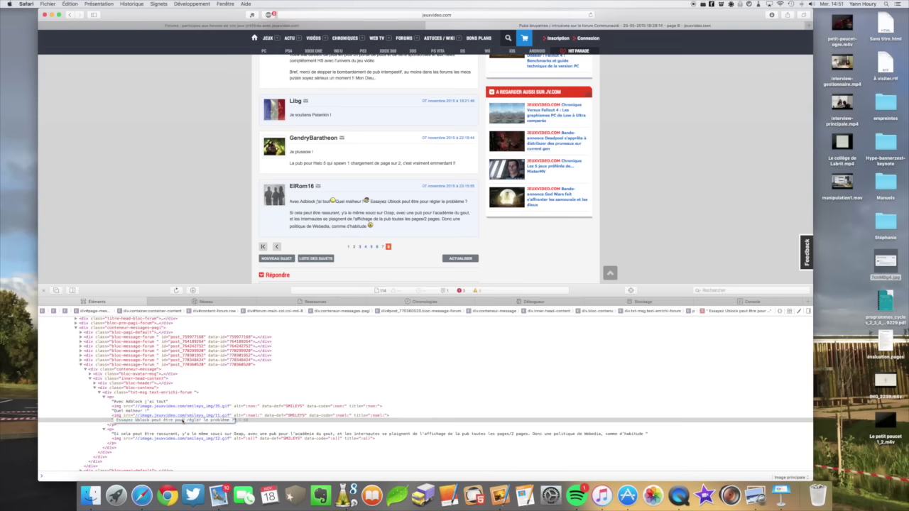
left_click(118, 421)
type("N'")
type("pas")
left_click_drag(165, 421, 248, 420)
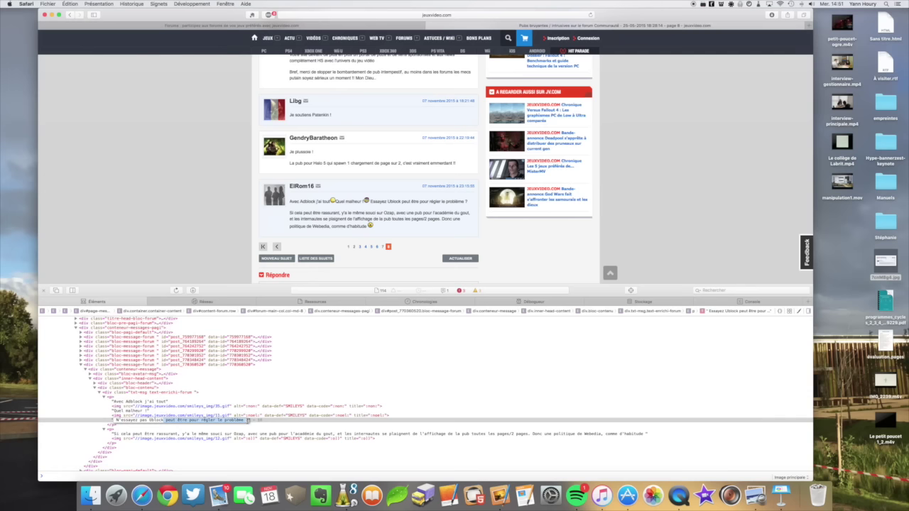
key("BackSpace")
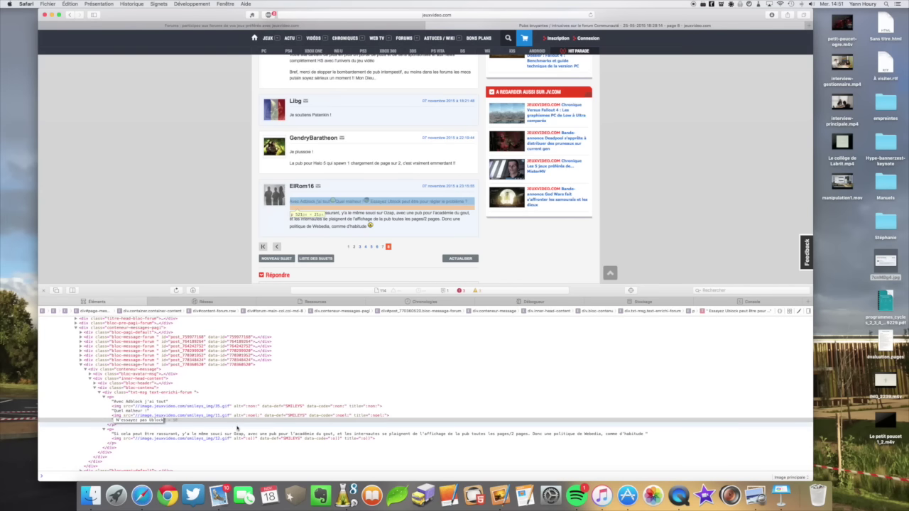
Replace the post's second paragraph with one sentence saying the named monsieur loves cheese.
left_click(209, 435)
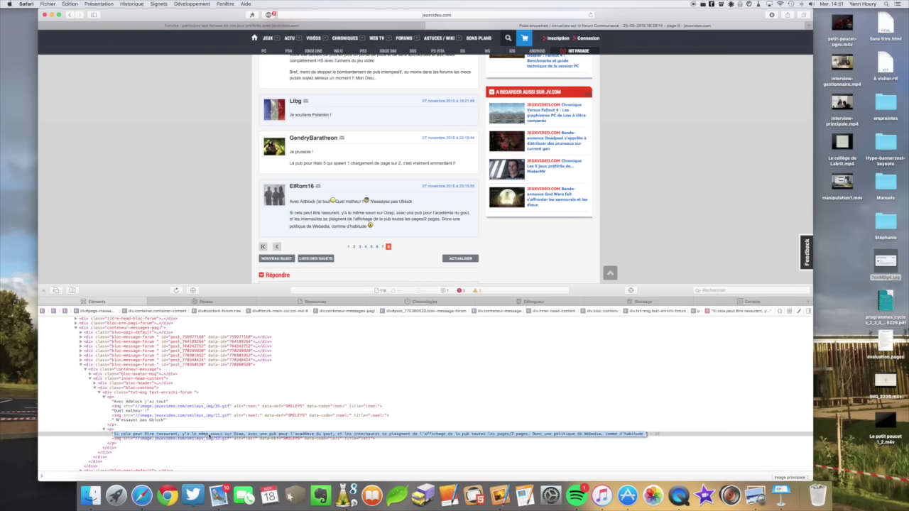
double_click(209, 435)
key("super+a")
type("Supprimévous que monsier Houry aime le fromage")
key("Return")
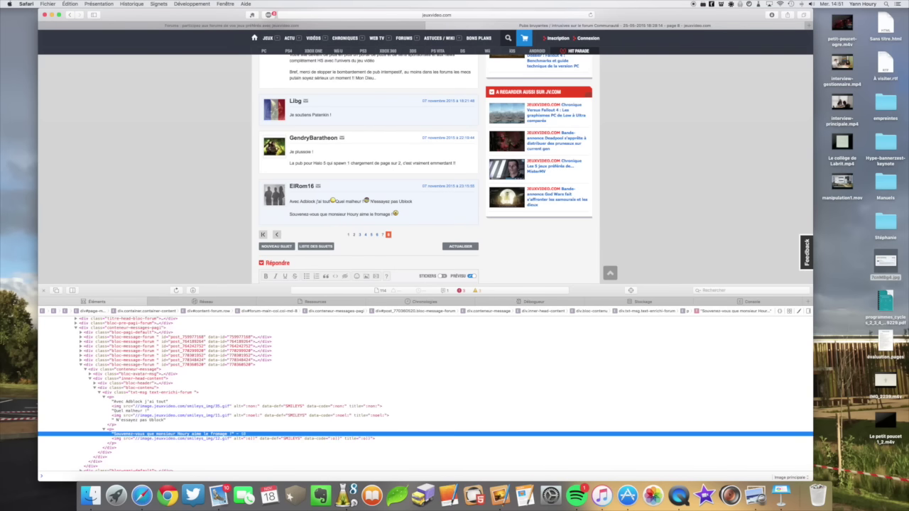
Select the smiley image, close the Web Inspector, and scroll over the forged jeuxvideo.com post.
left_click(407, 408)
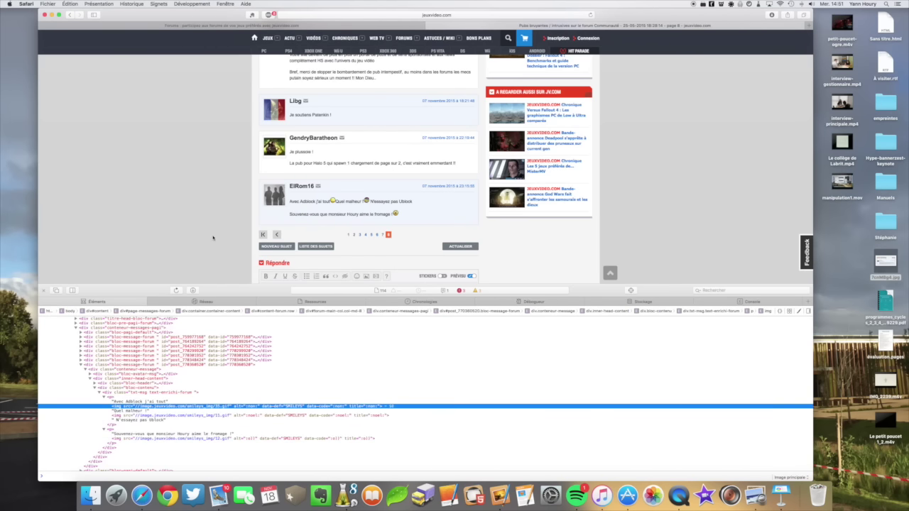
left_click(43, 290)
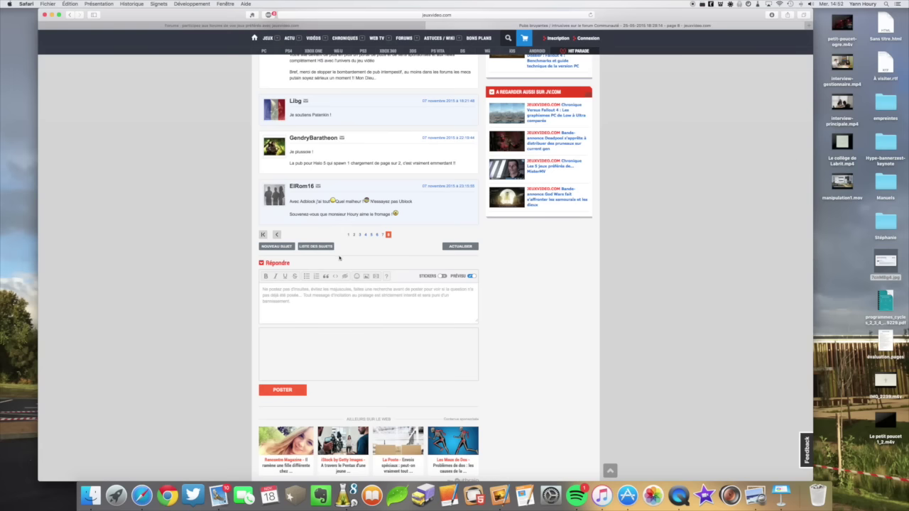
scroll(521, 282, "down", 1)
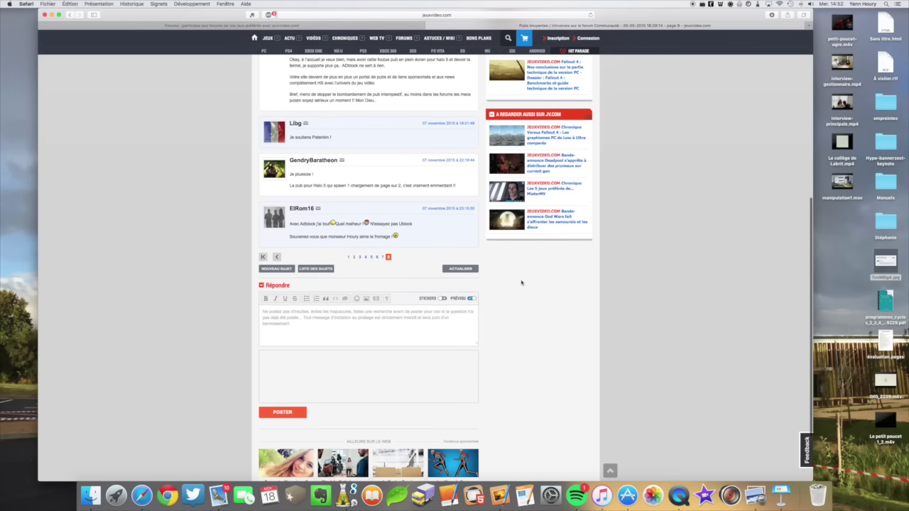
scroll(522, 282, "down", 2)
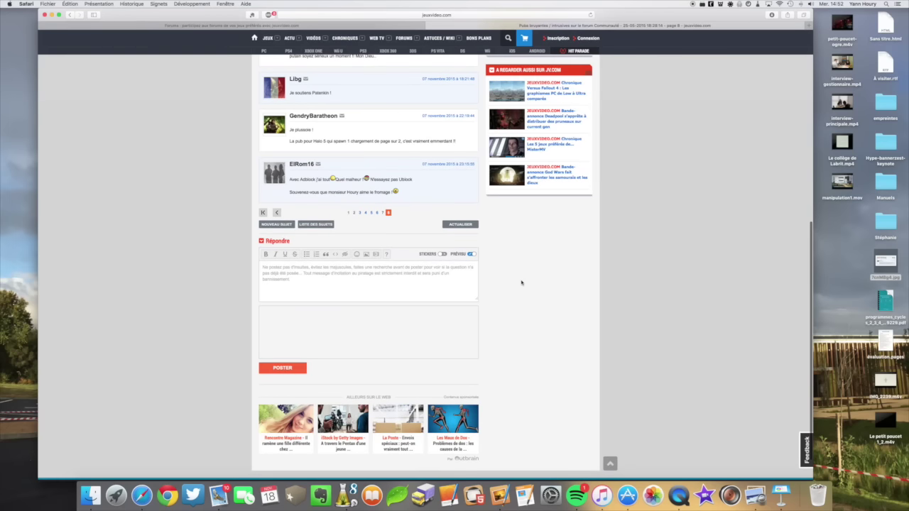
scroll(521, 282, "up", 3)
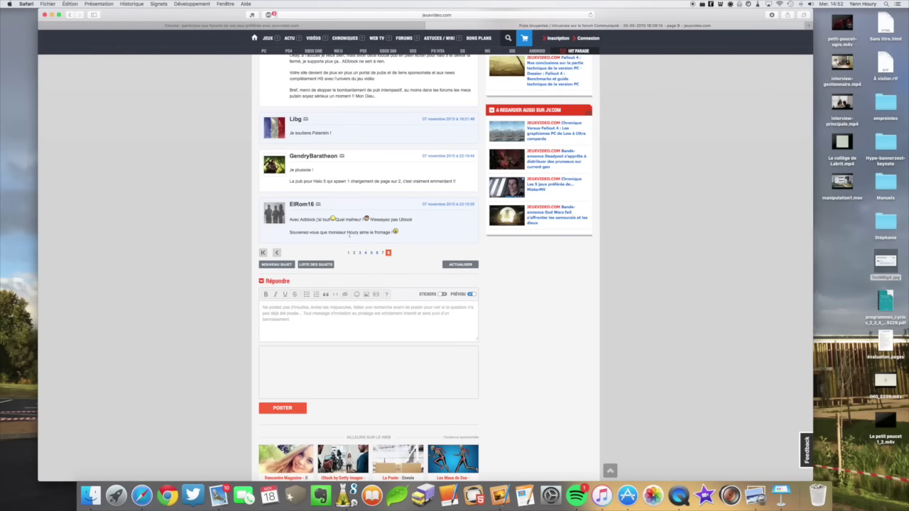
scroll(349, 235, "up", 5)
scroll(349, 236, "up", 1)
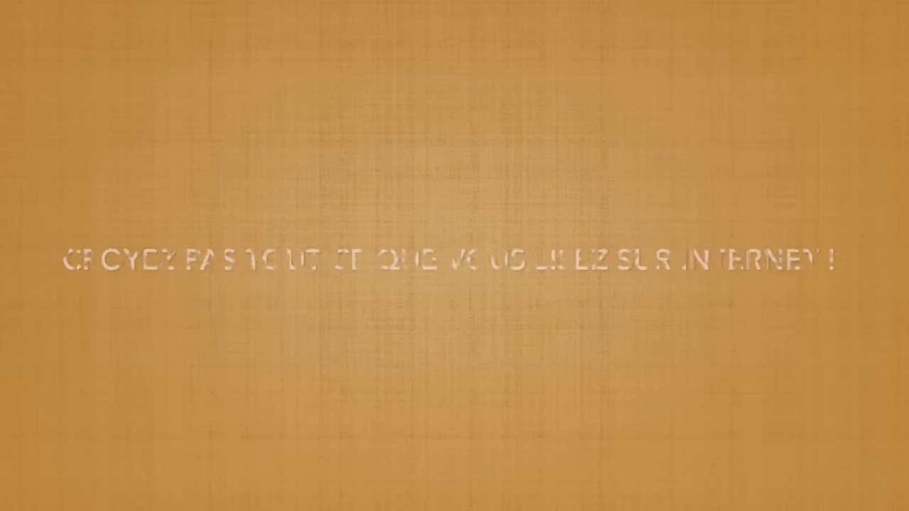